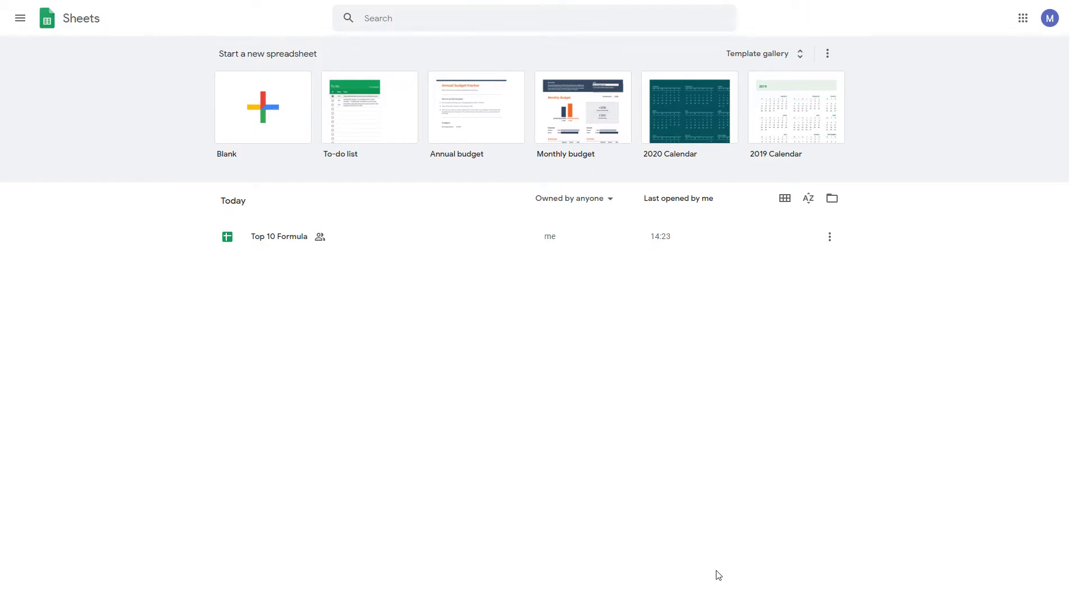
Create a new blank spreadsheet from the template gallery
key(Down)
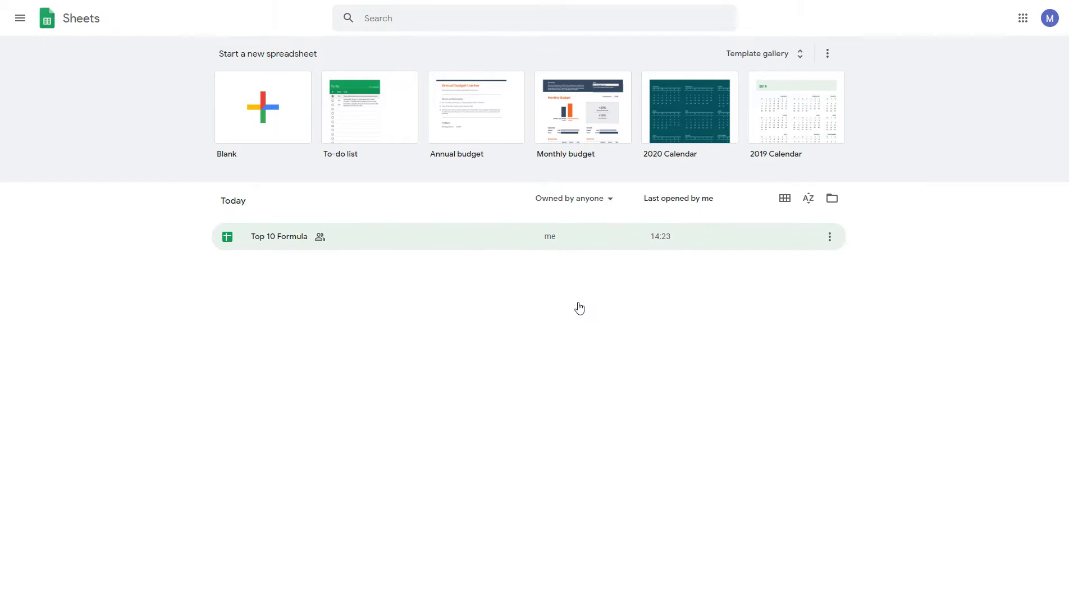
click(747, 317)
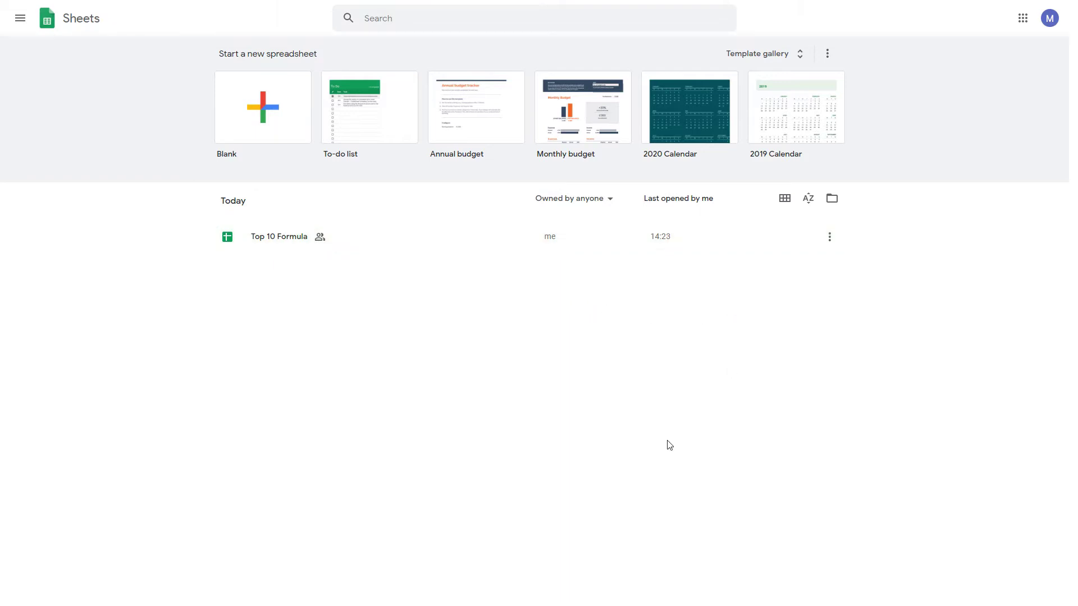
key(Tab)
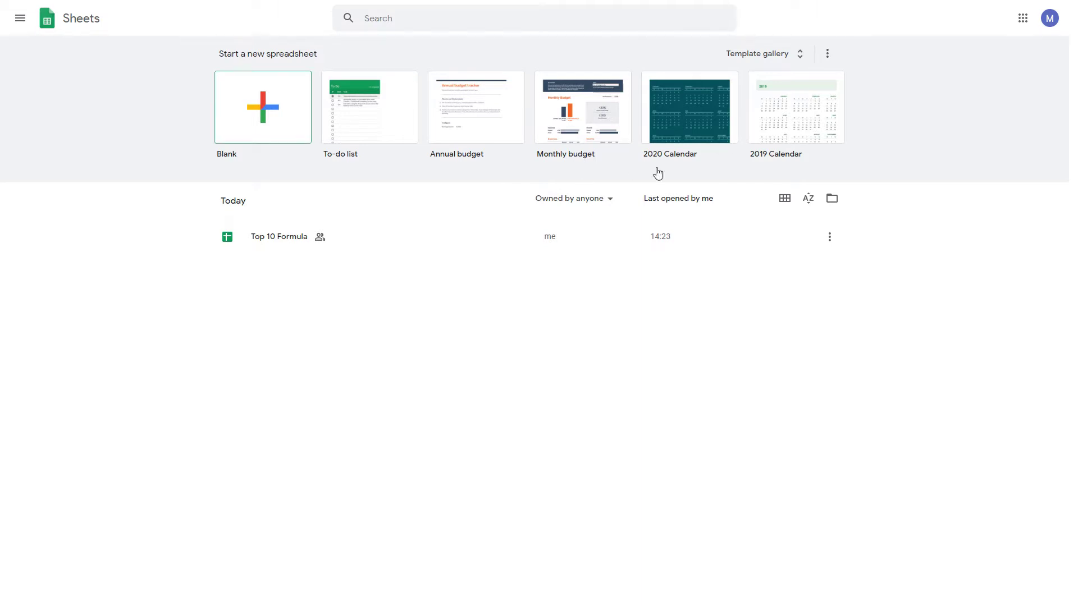
key(Tab)
key(Tab)
key(Tab)
key(Tab)
key(Tab)
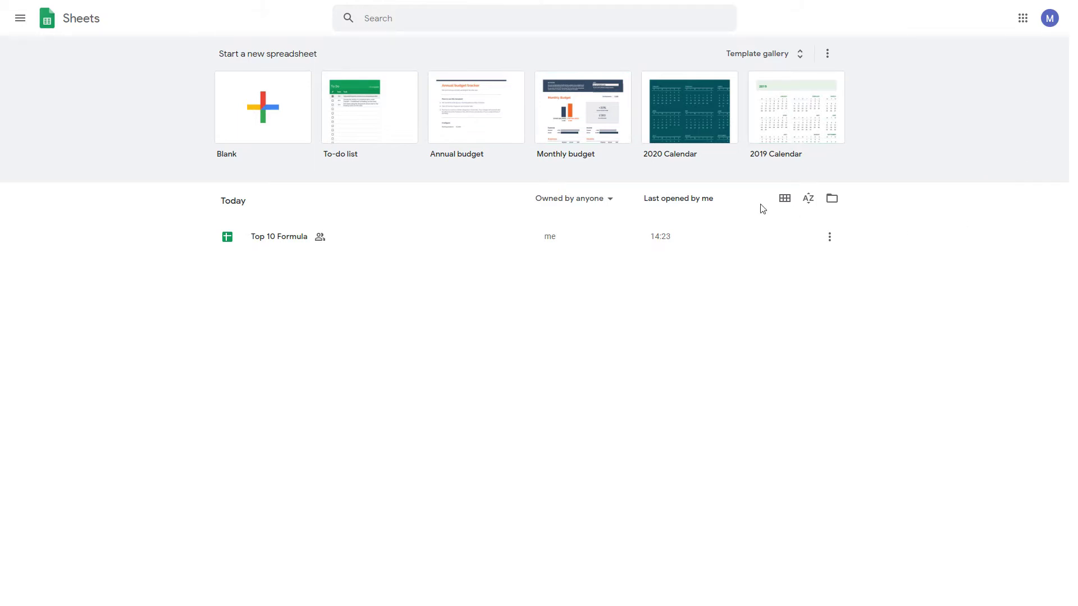
click(583, 145)
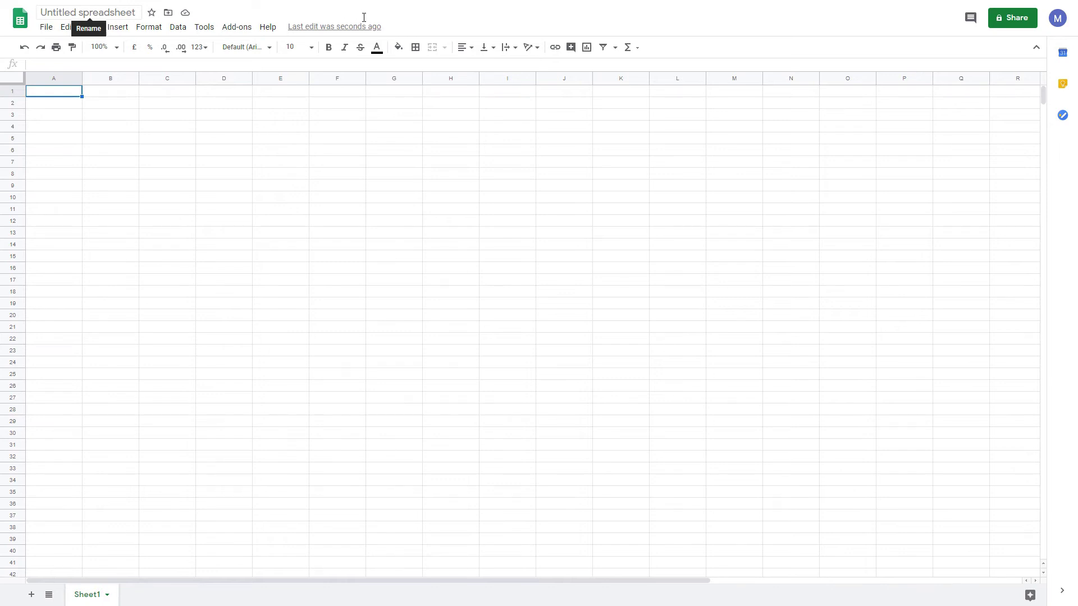
Rename the 'Untitled spreadsheet' title to 'New spreadsheet'
click(88, 12)
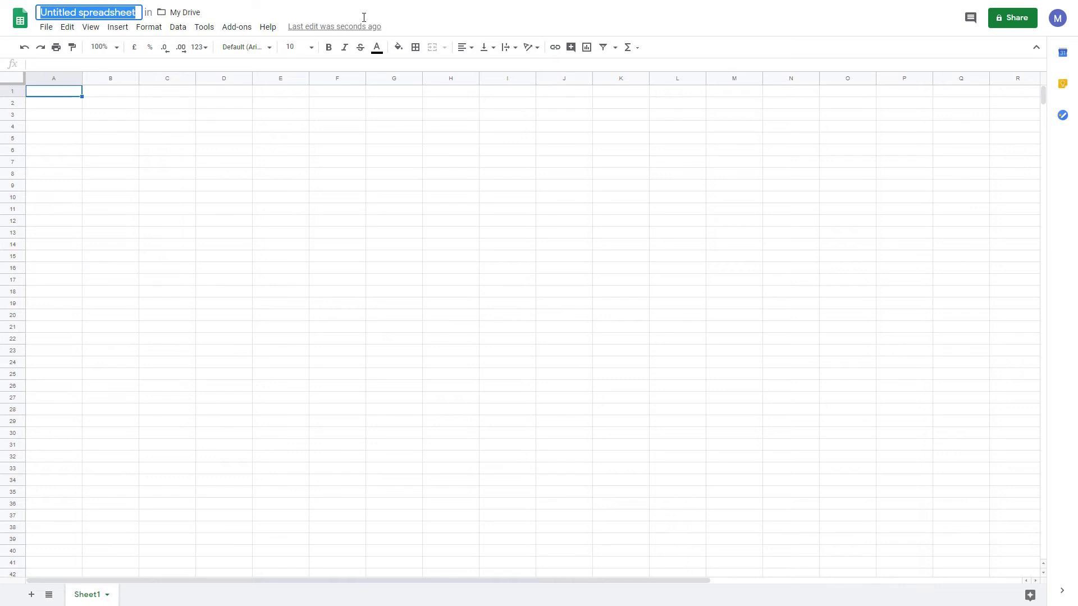
text(New spreadsheet)
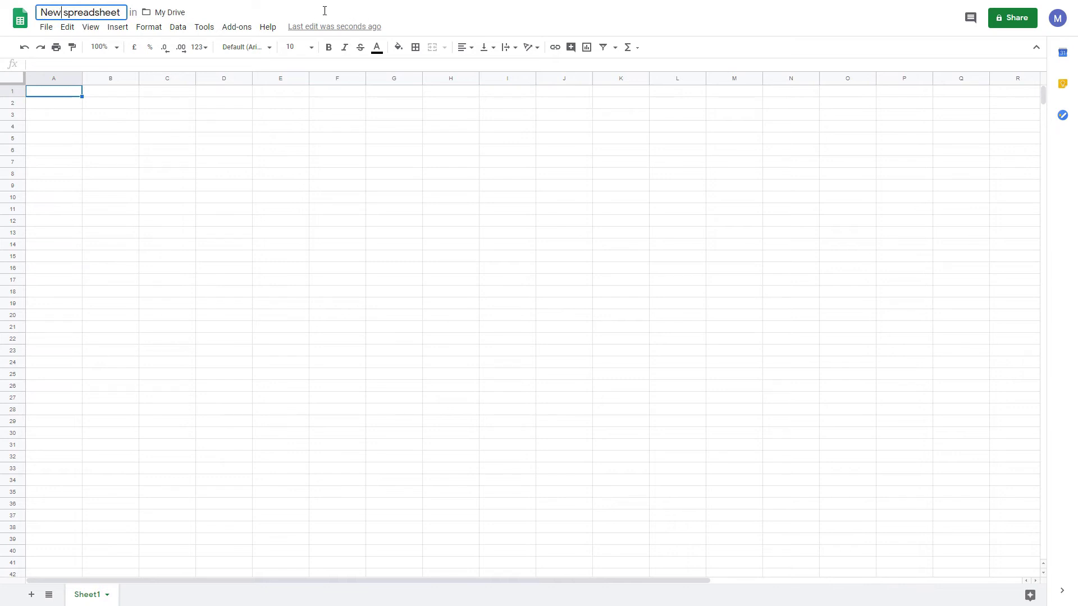
key(Return)
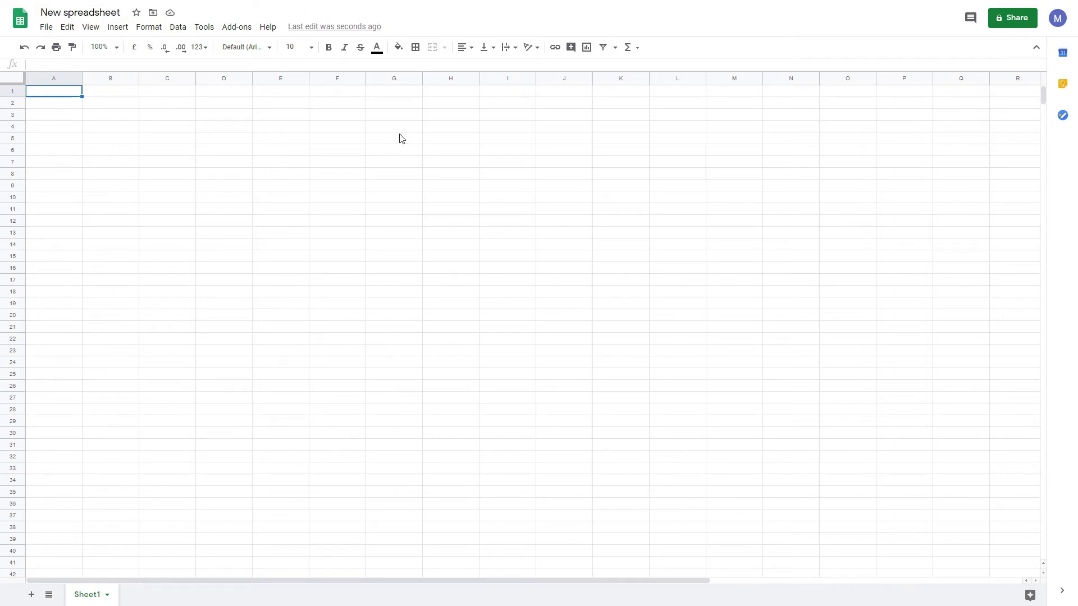
key(Right)
key(Right)
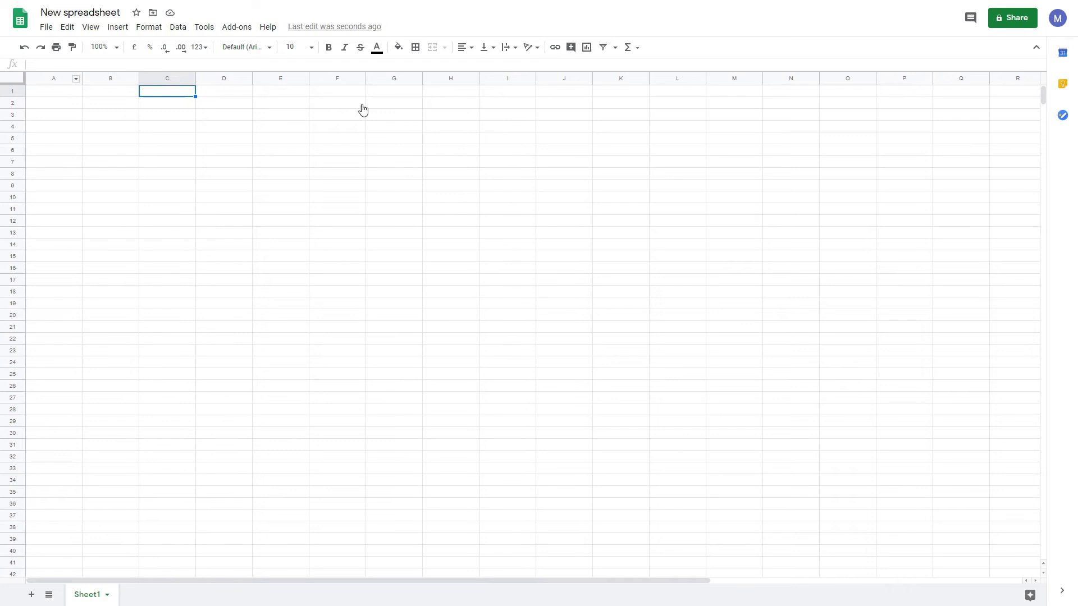
key(Left)
key(Left)
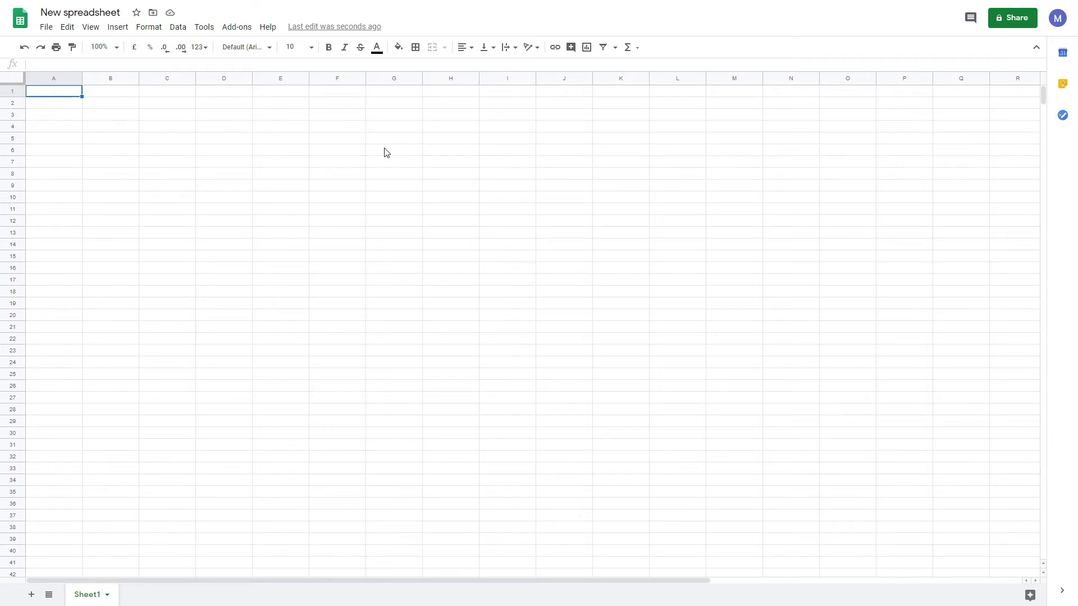
key(alt+f)
key(Down)
key(Down)
key(Down)
key(Down)
key(Down)
key(Down)
key(Right)
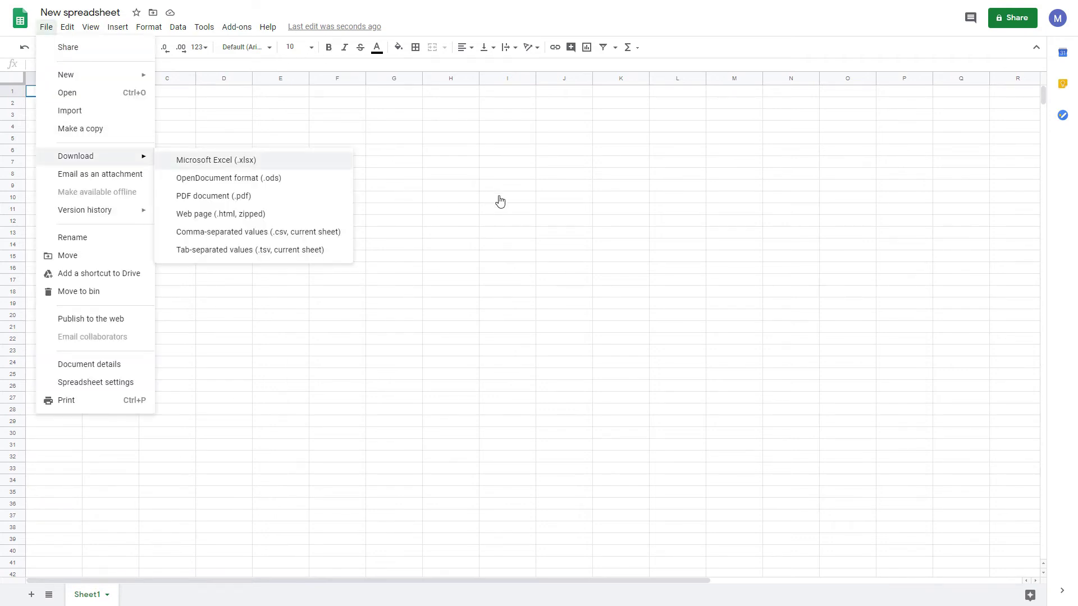
key(Down)
key(Down)
key(Down)
key(Down)
key(Down)
key(Down)
key(Down)
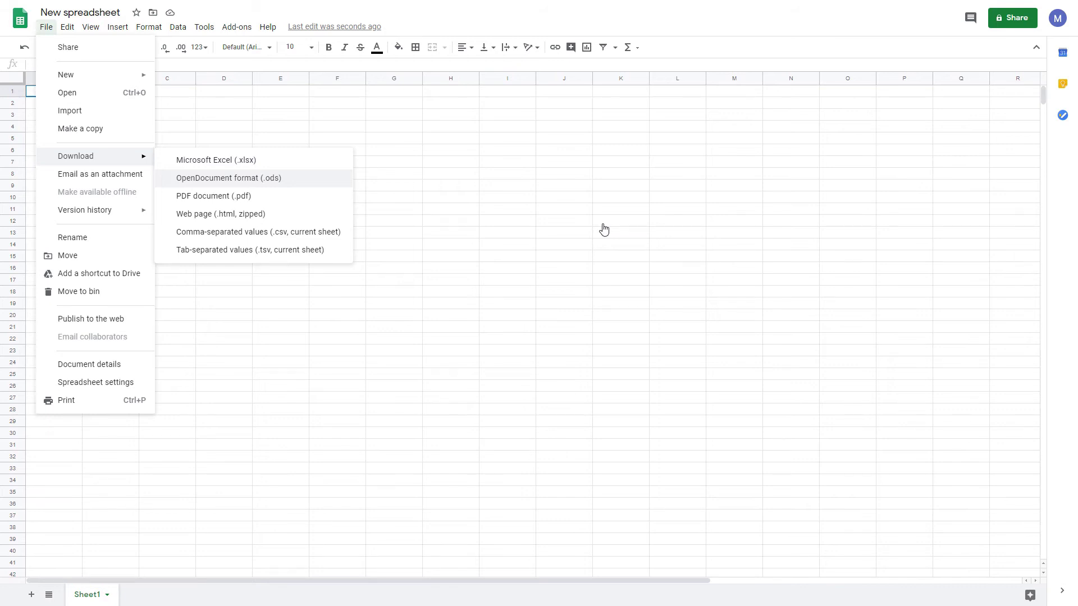
key(Return)
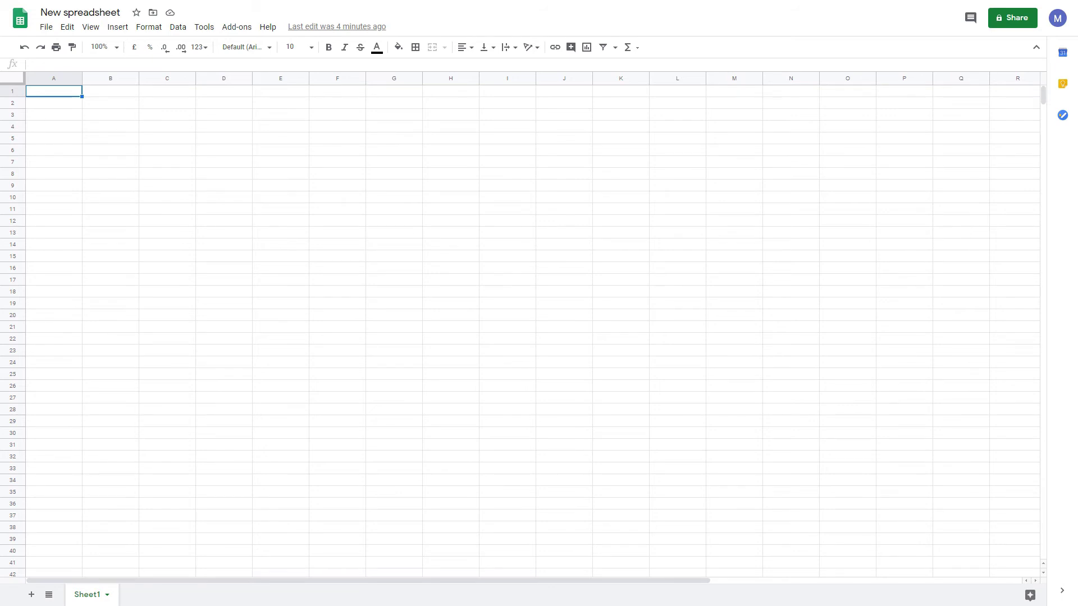
In the Share settings, leave viewers and commenters able to download, print and copy
click(1012, 17)
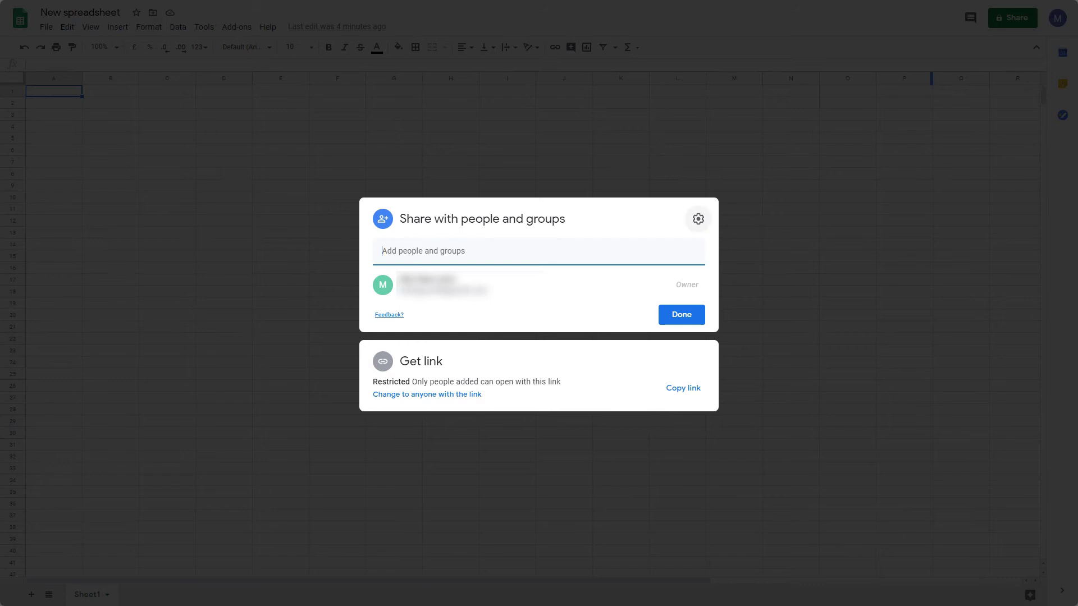
click(697, 219)
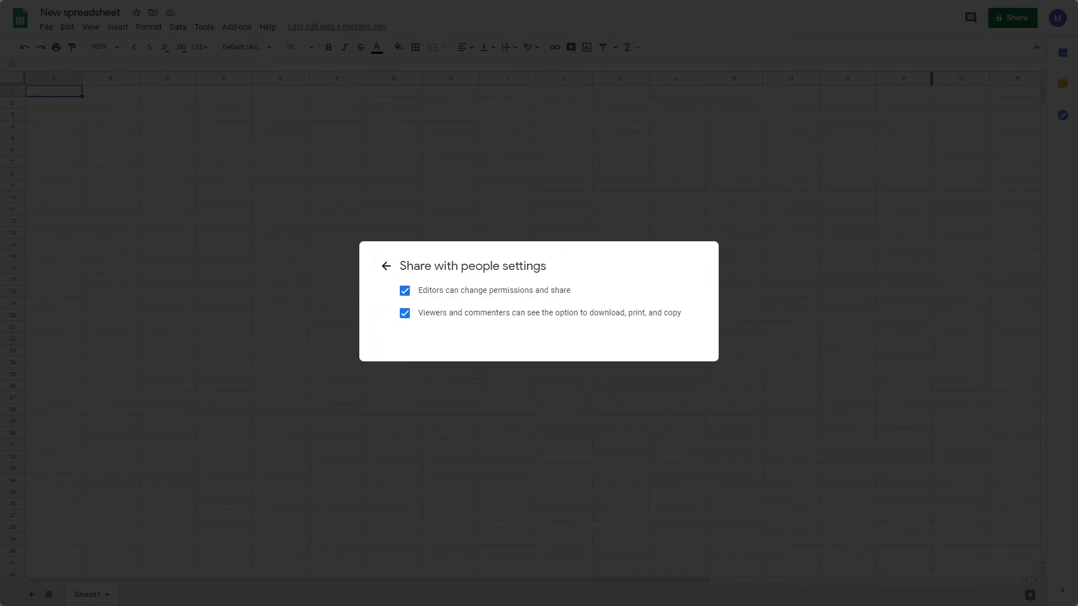
drag(406, 266, 677, 312)
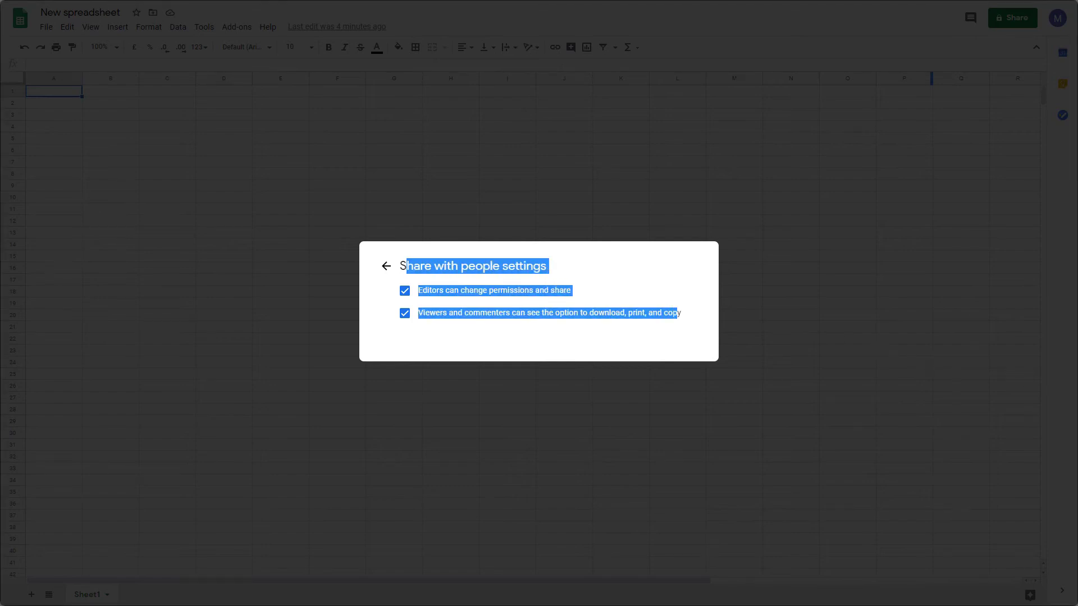
click(677, 312)
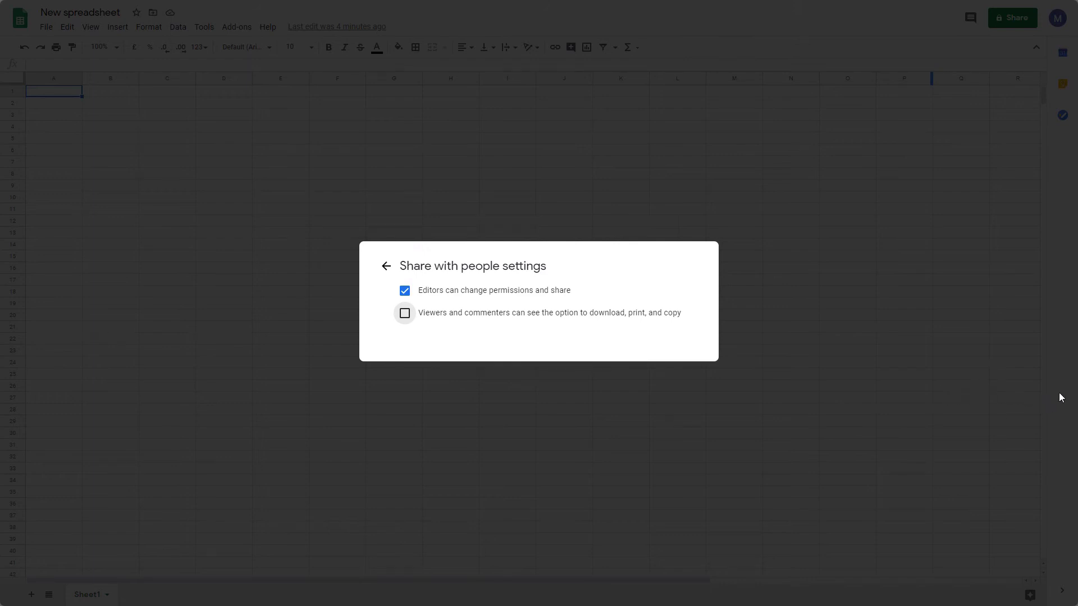
key(space)
key(shift+Tab)
key(shift+Tab)
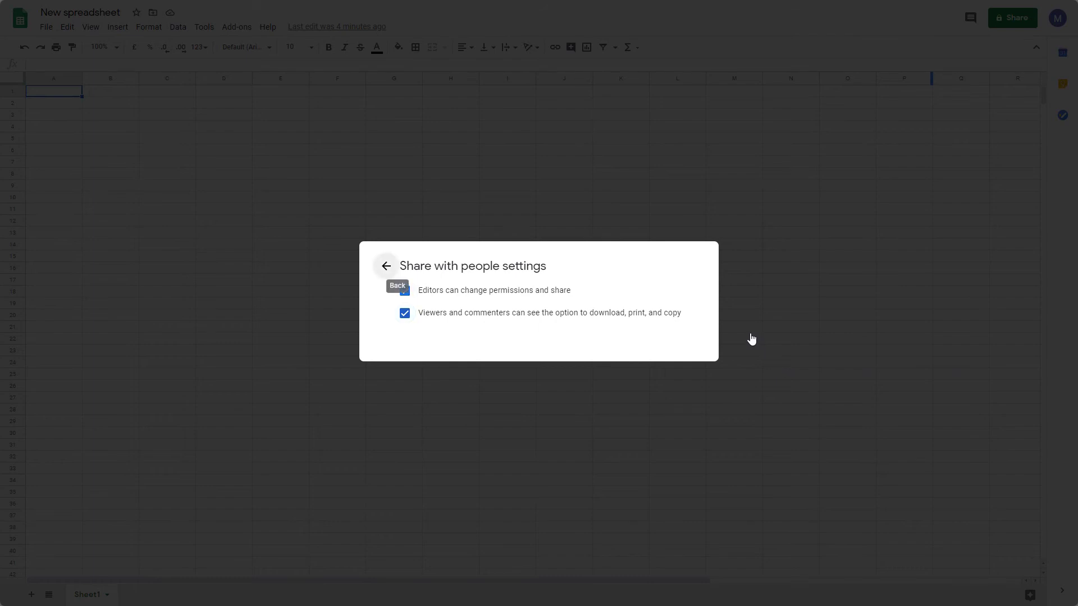
Add the collaborator from the suggestions with the Editor role and send the invitation
key(Return)
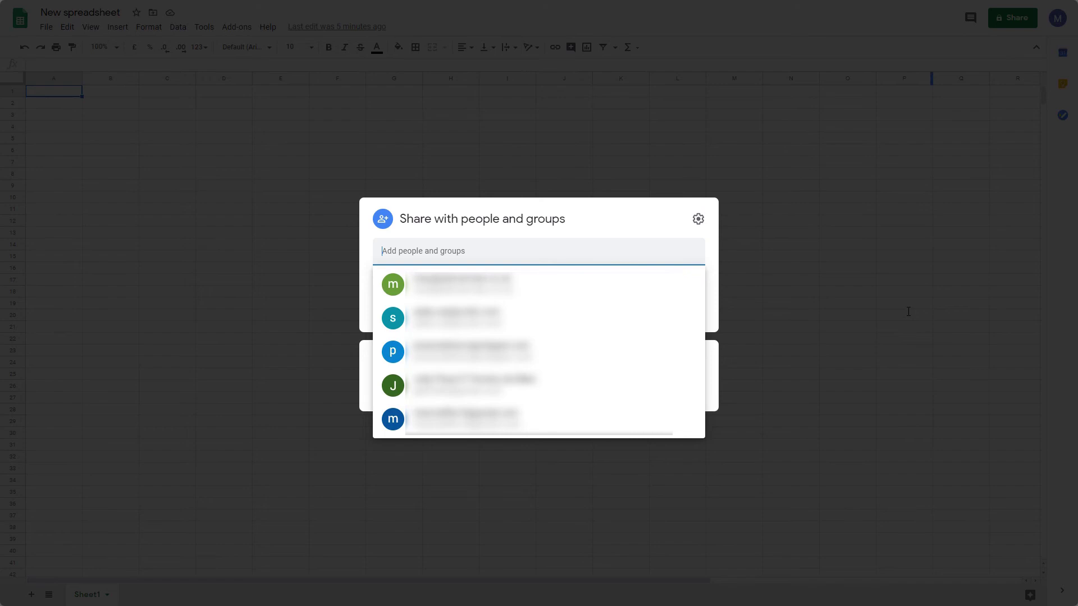
key(ctrl+v)
key(Return)
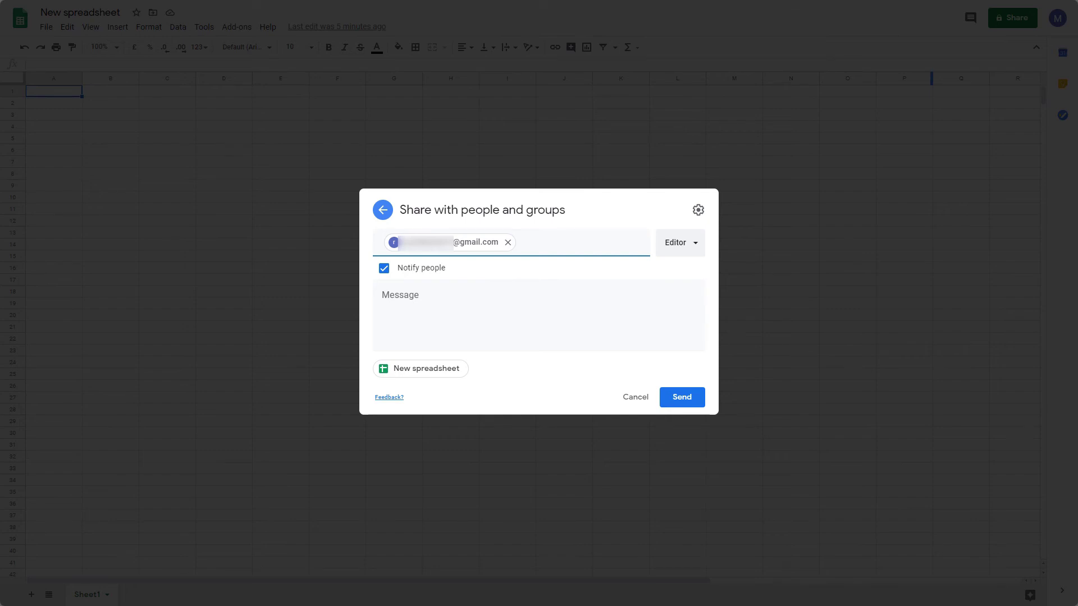
click(679, 243)
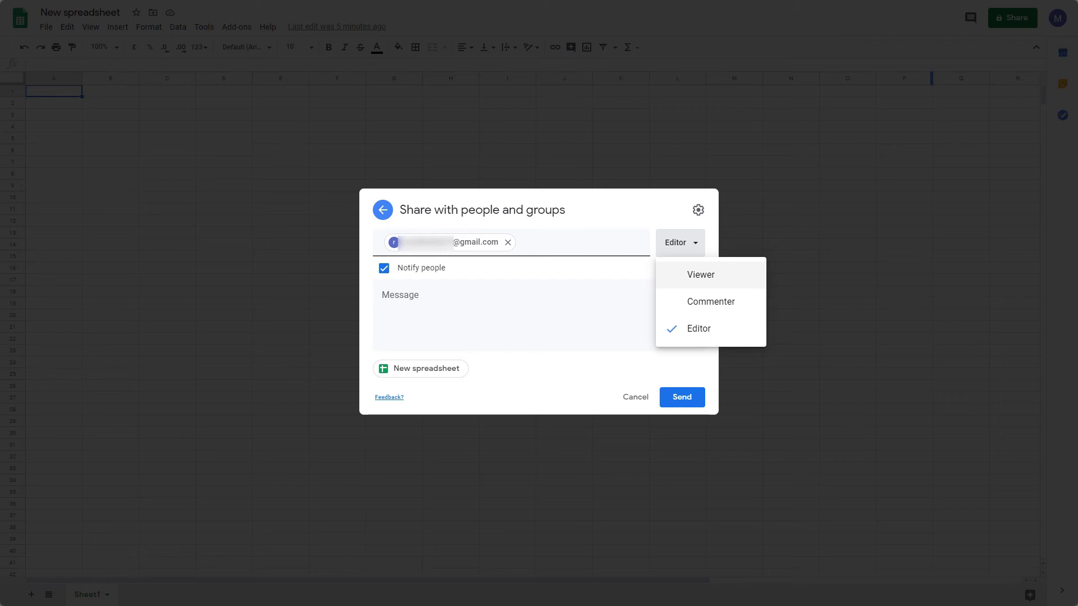
click(1018, 499)
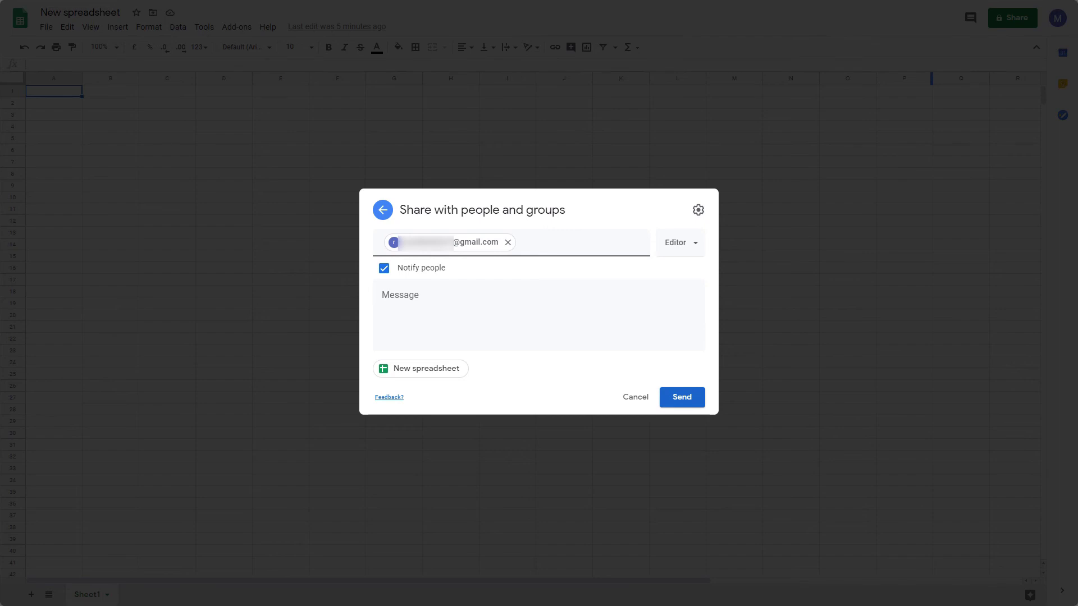
key(Return)
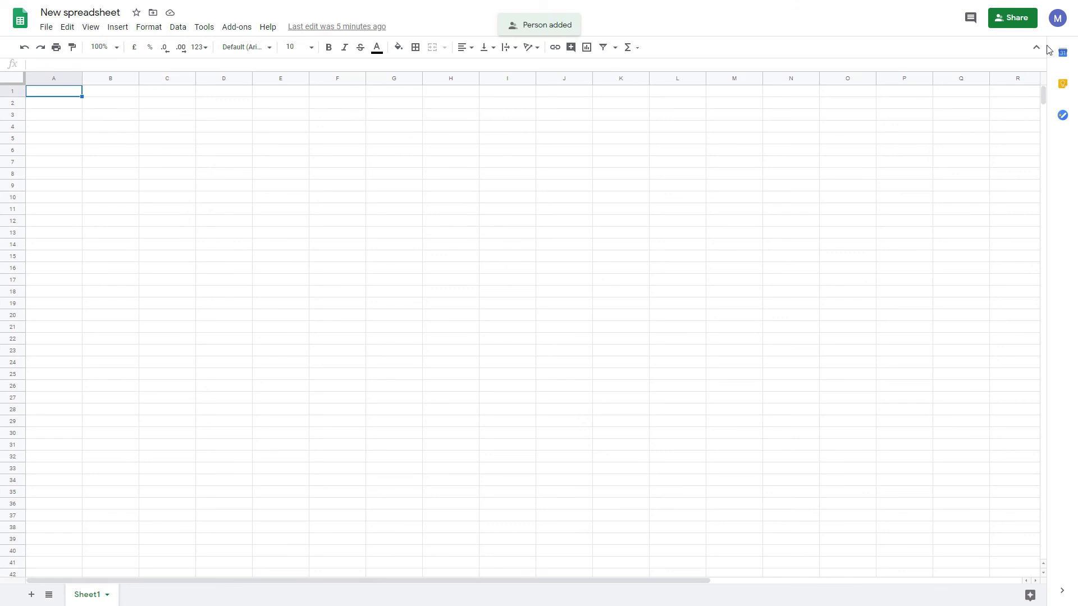
Switch general access to anyone with the link, with Editor permission
click(1011, 17)
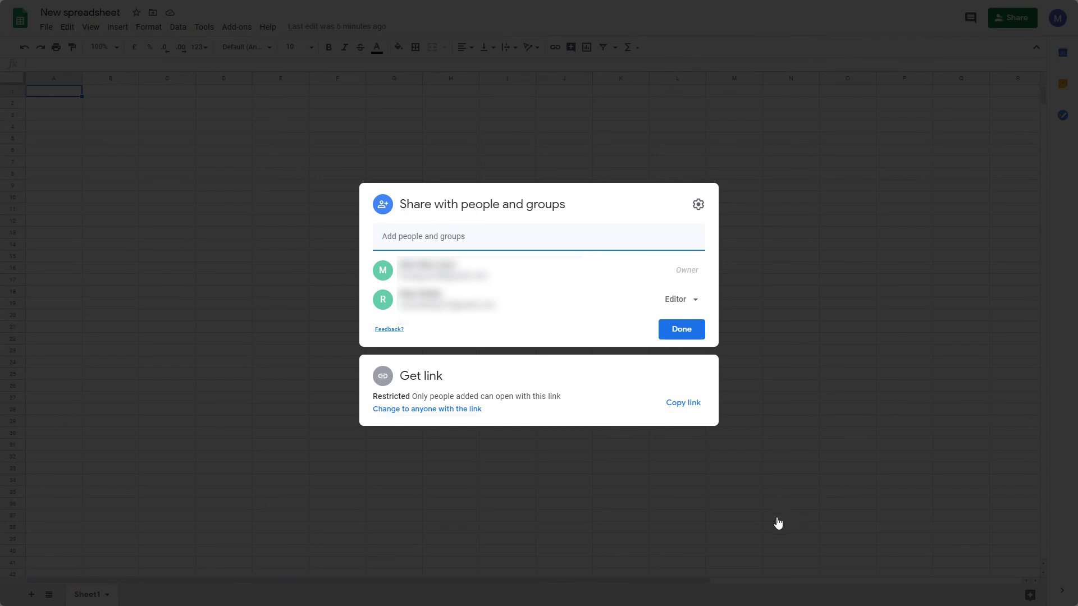
click(426, 409)
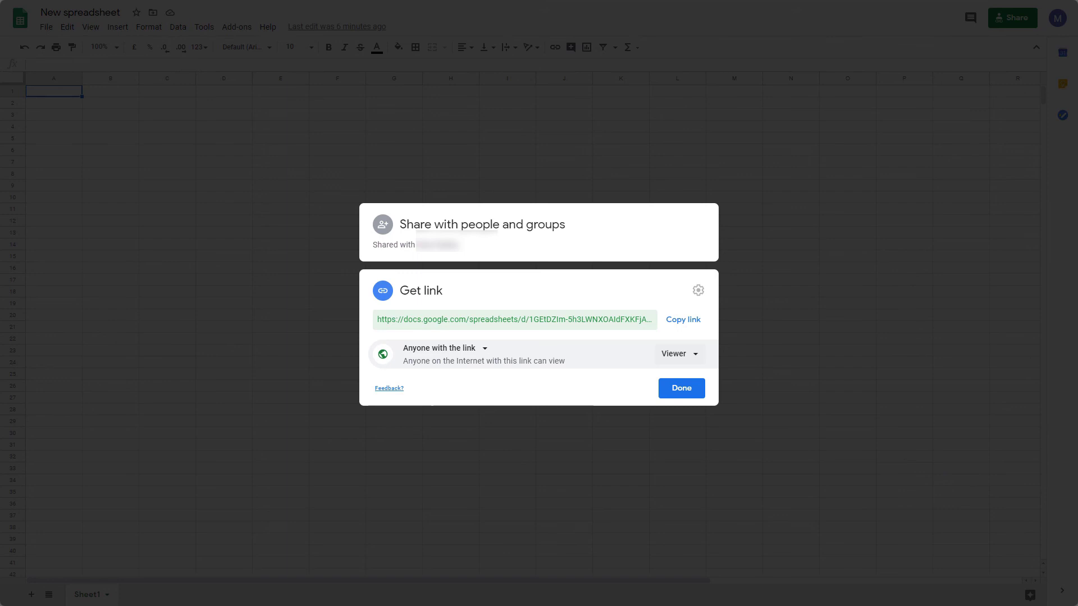
key(Return)
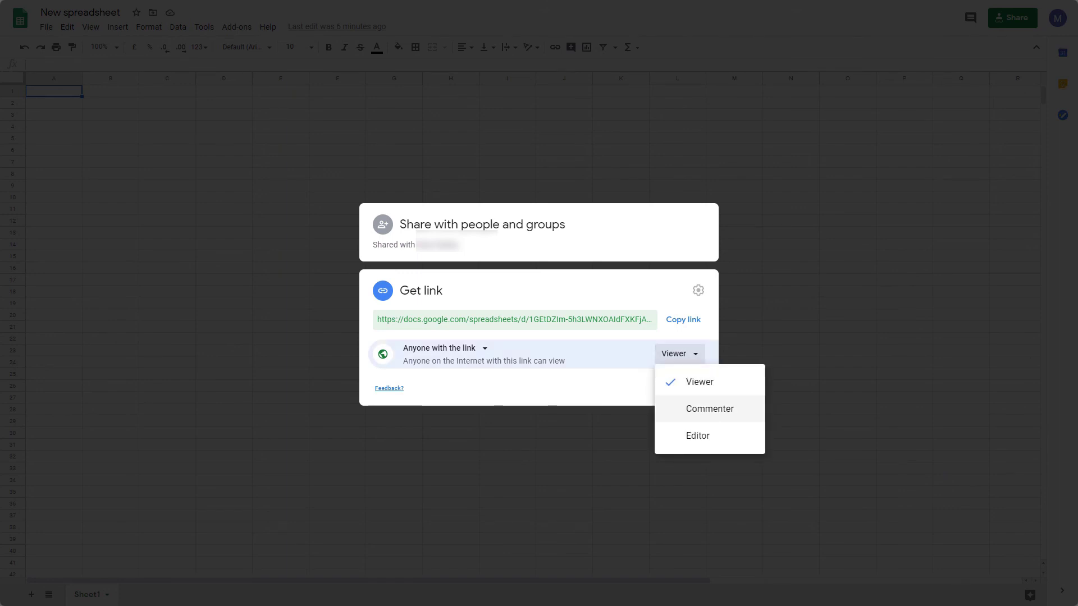
key(Down)
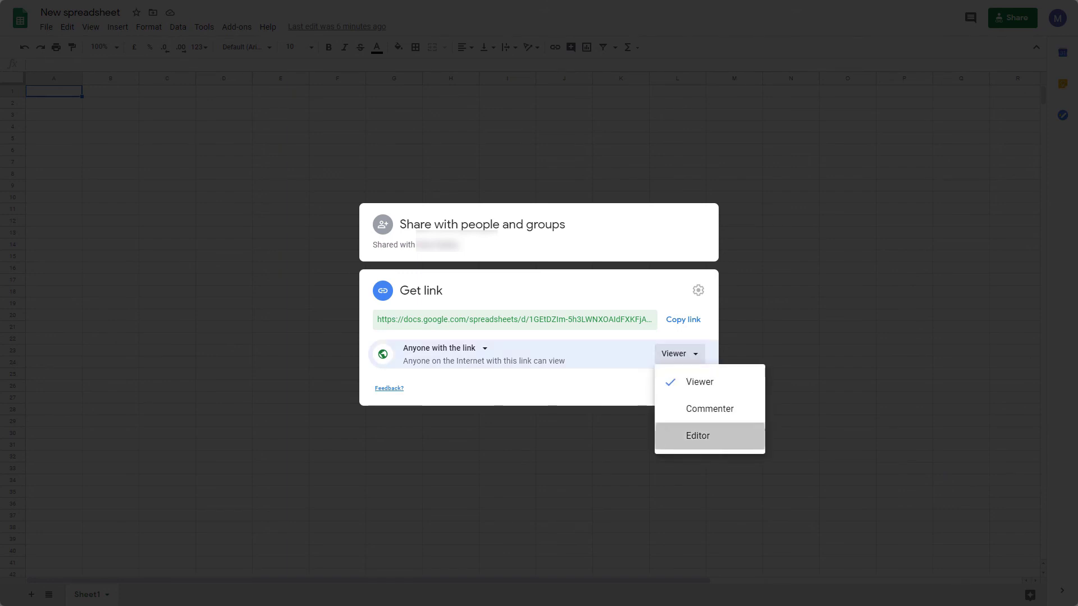
key(Return)
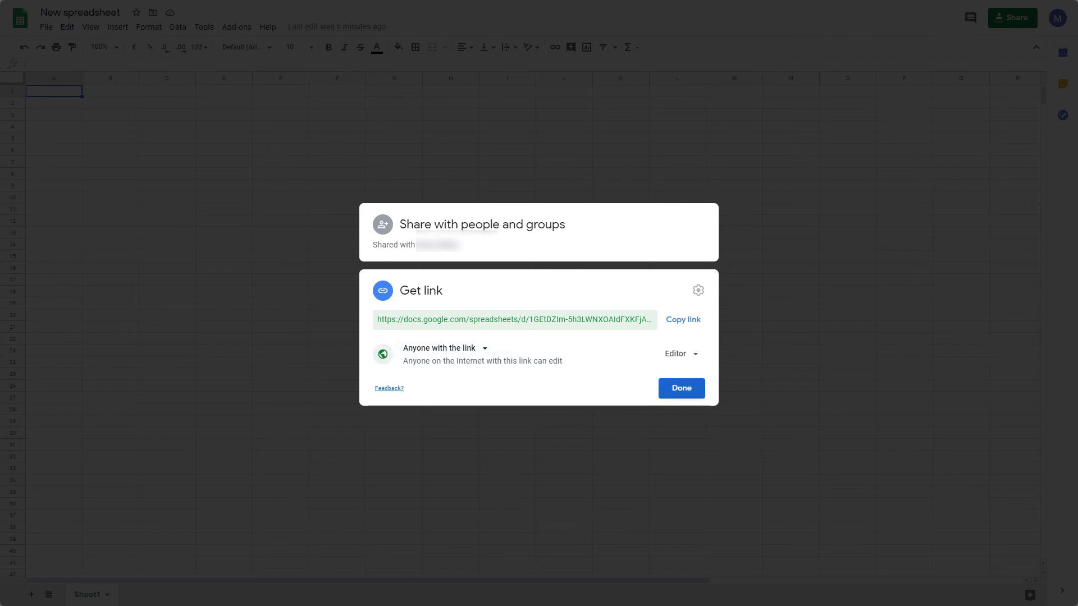
Dismiss the Share dialog with Escape, back to the empty New spreadsheet
key(Escape)
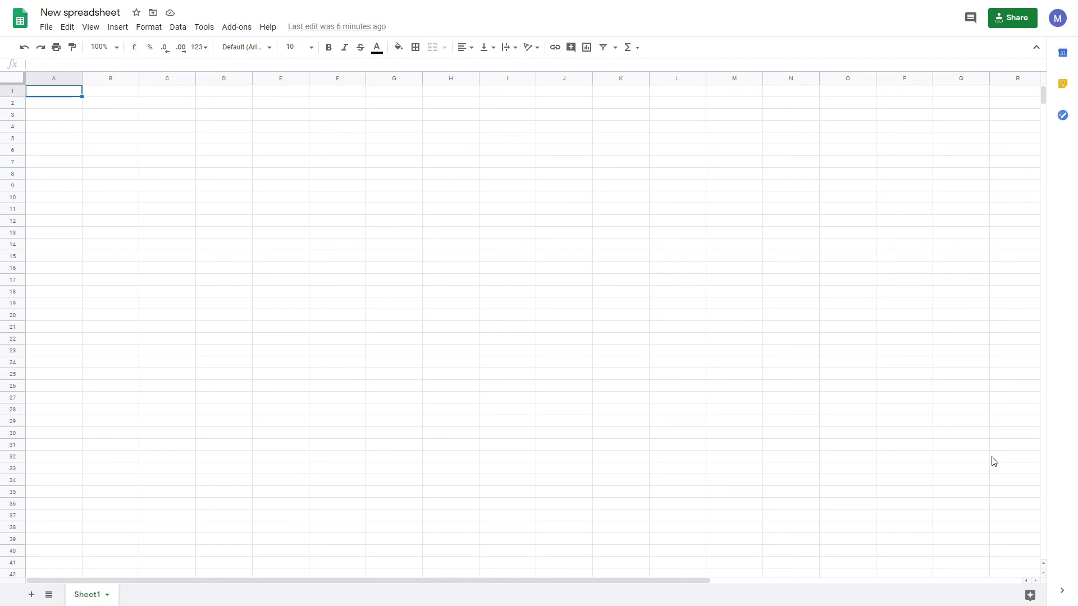